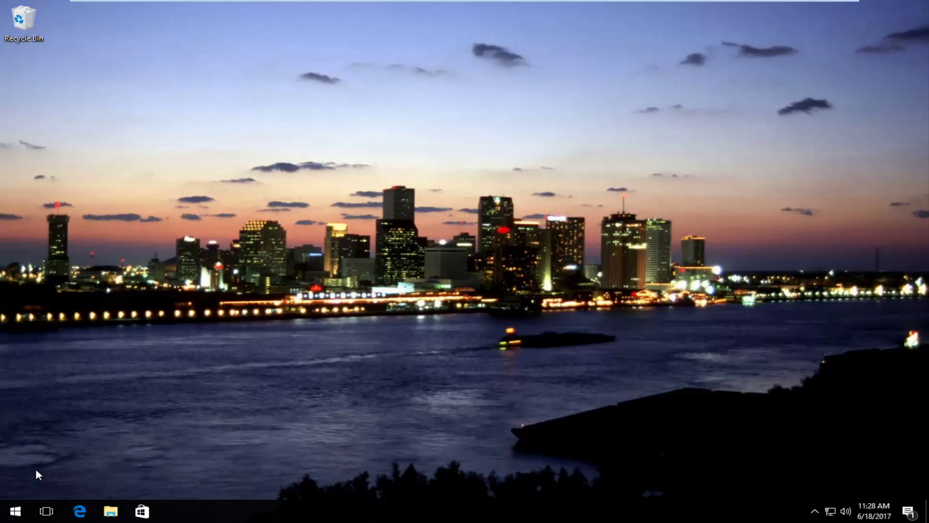
Search the Start menu for 'windows firew' and launch Windows Firewall with Advanced Security
left_click(15, 511)
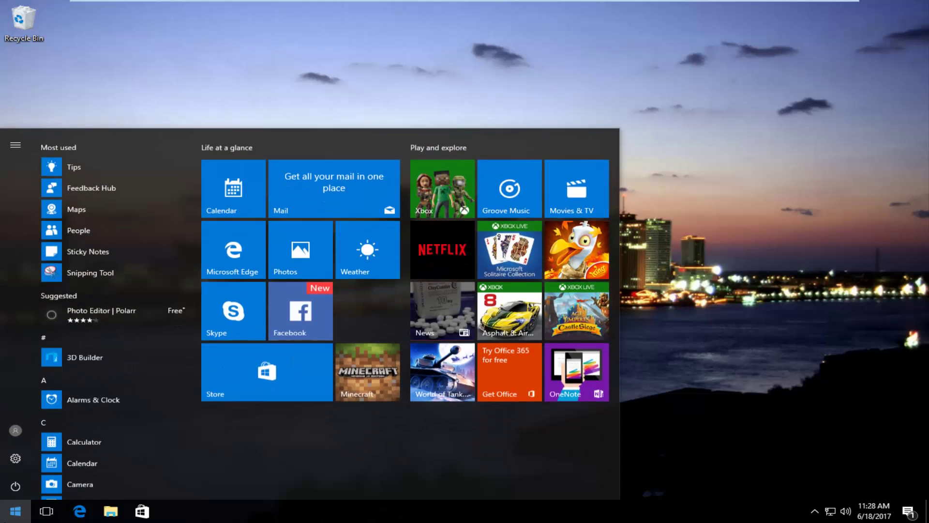
type("windows firew")
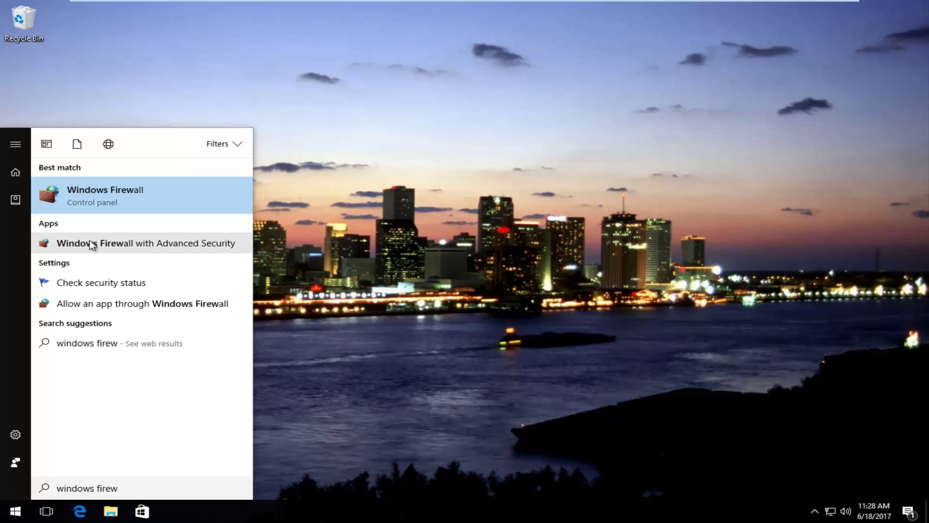
left_click(92, 244)
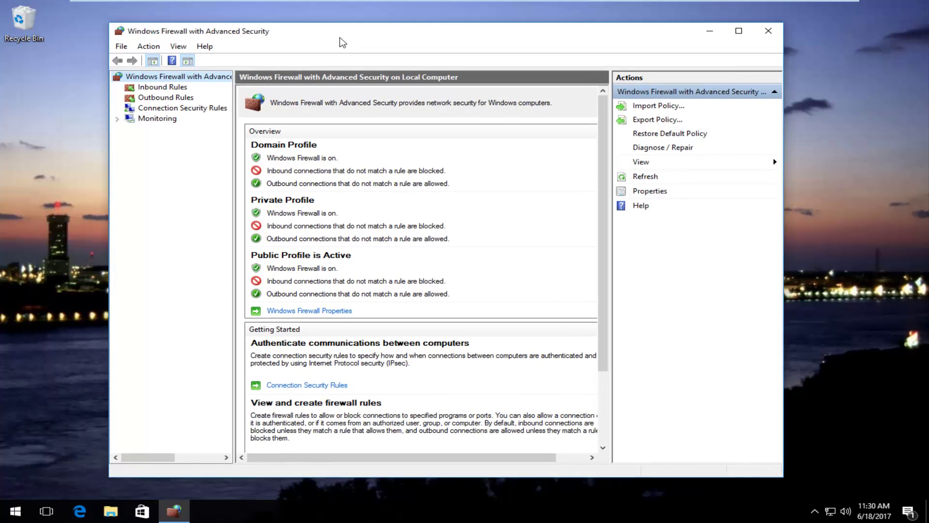
Switch between Inbound and Outbound Rules, end on Inbound Rules, and maximize the firewall window
left_click_drag(343, 42, 375, 34)
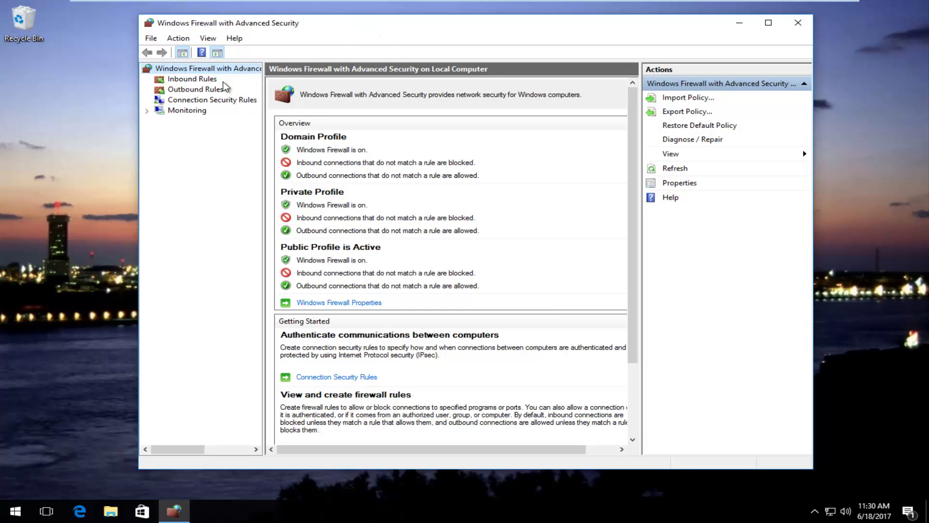
left_click(199, 81)
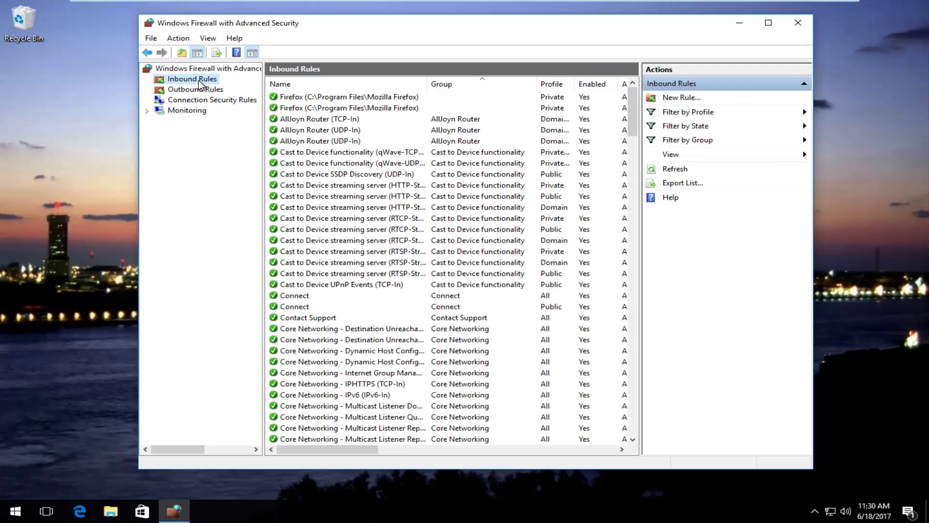
left_click(194, 91)
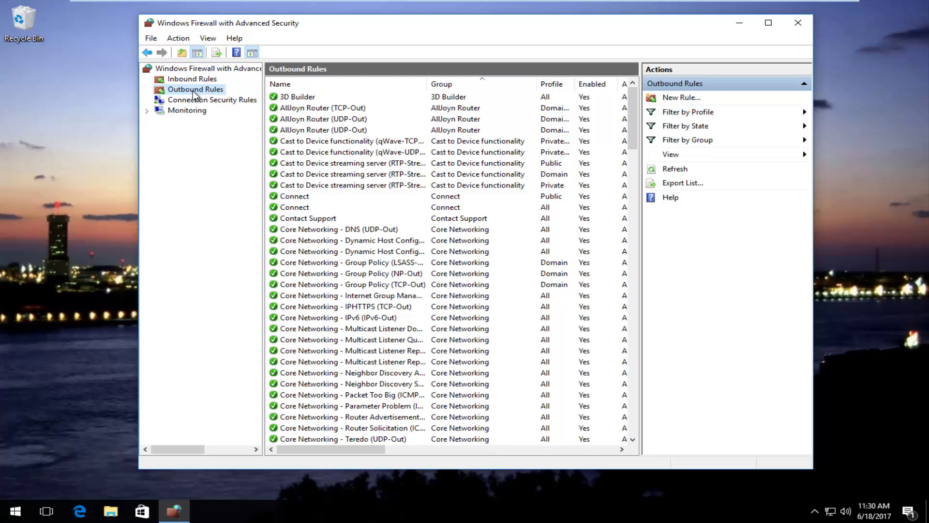
left_click(192, 79)
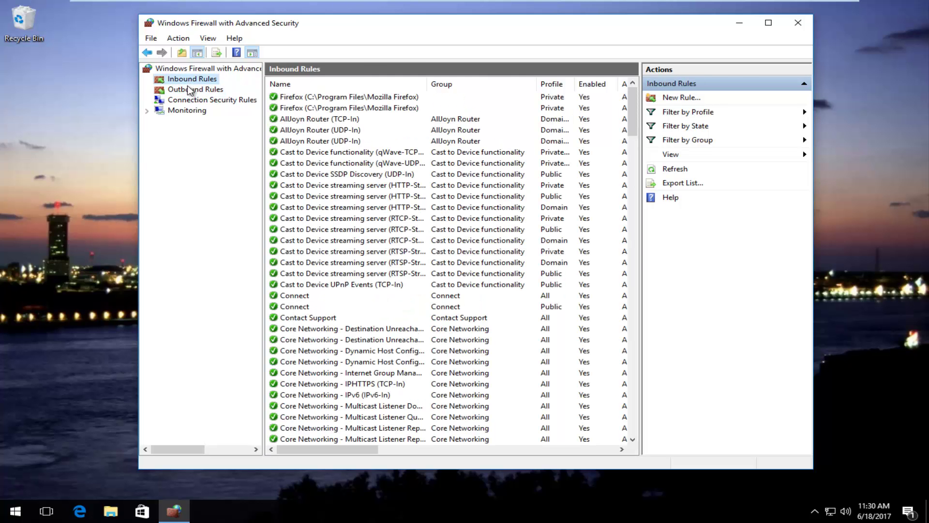
left_click(190, 90)
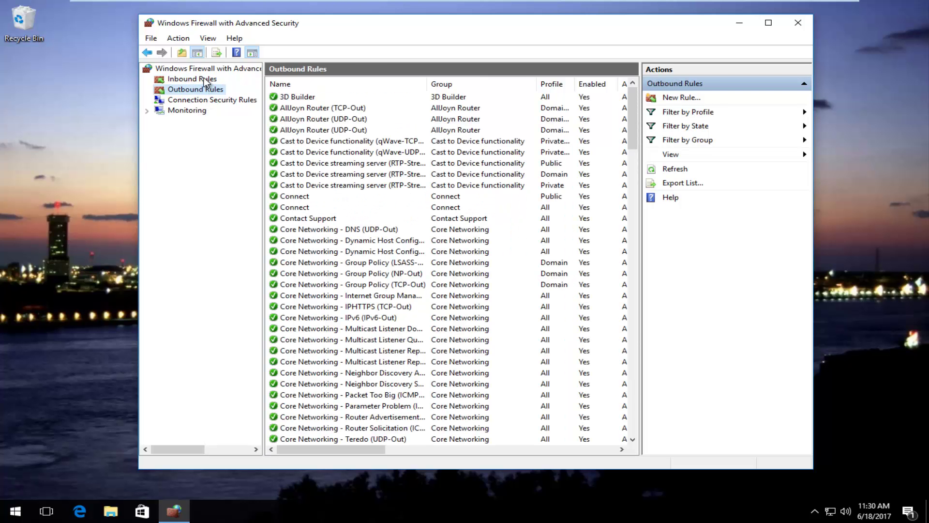
left_click(205, 81)
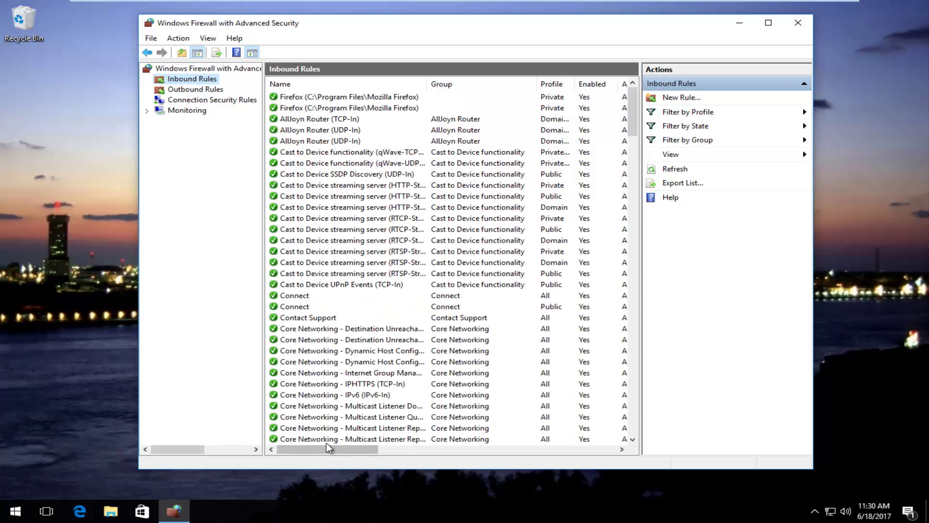
mouse_move(333, 449)
left_mouse_down()
mouse_move(385, 448)
mouse_move(337, 448)
left_mouse_up()
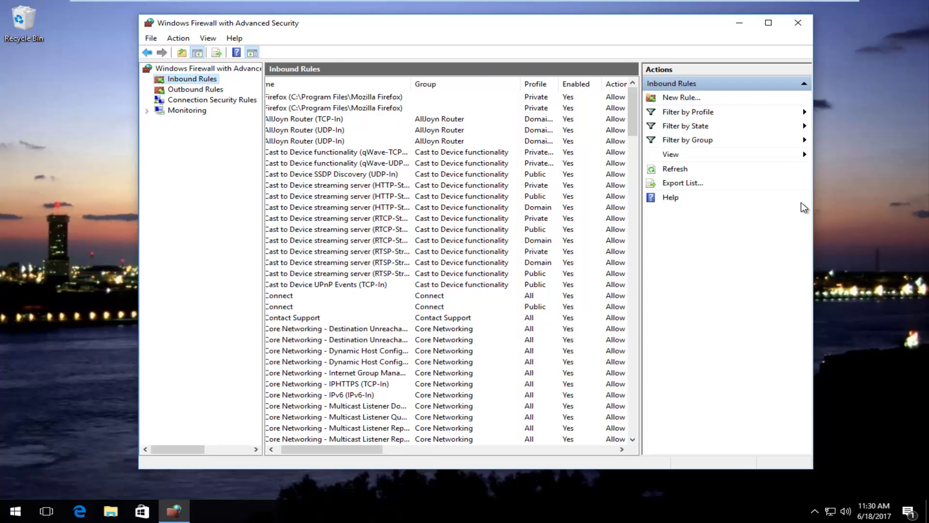
left_click(768, 23)
Widen the Name column and select the Firefox inbound rules
left_click_drag(273, 65, 333, 71)
left_click_drag(346, 480, 338, 480)
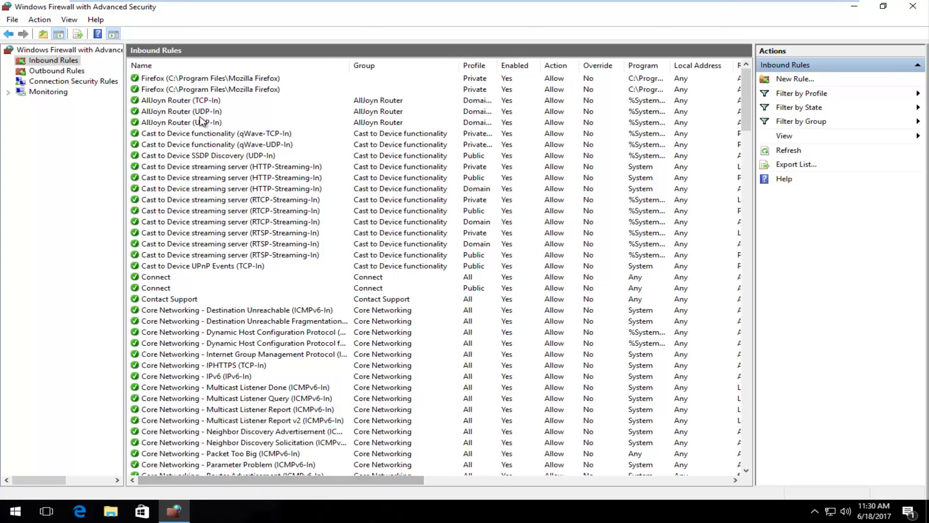
left_click(188, 77)
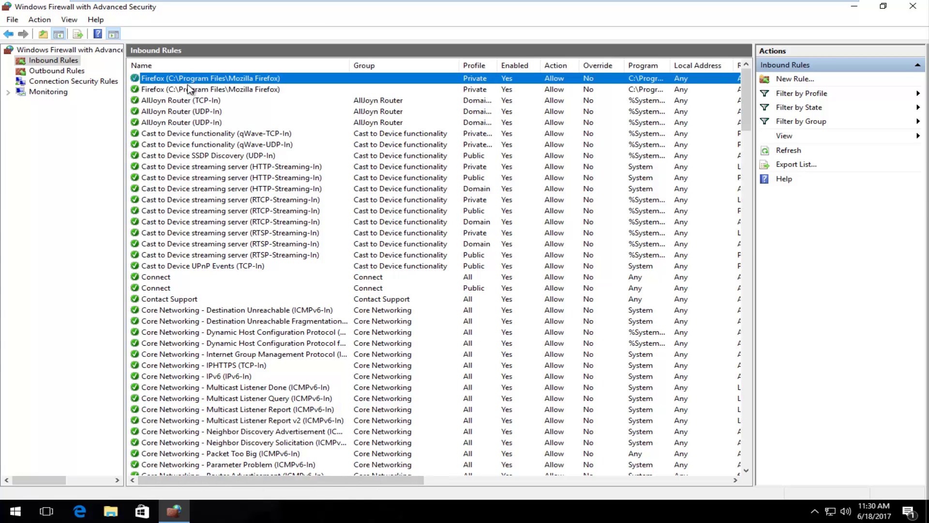
left_click(188, 89)
left_click(186, 79)
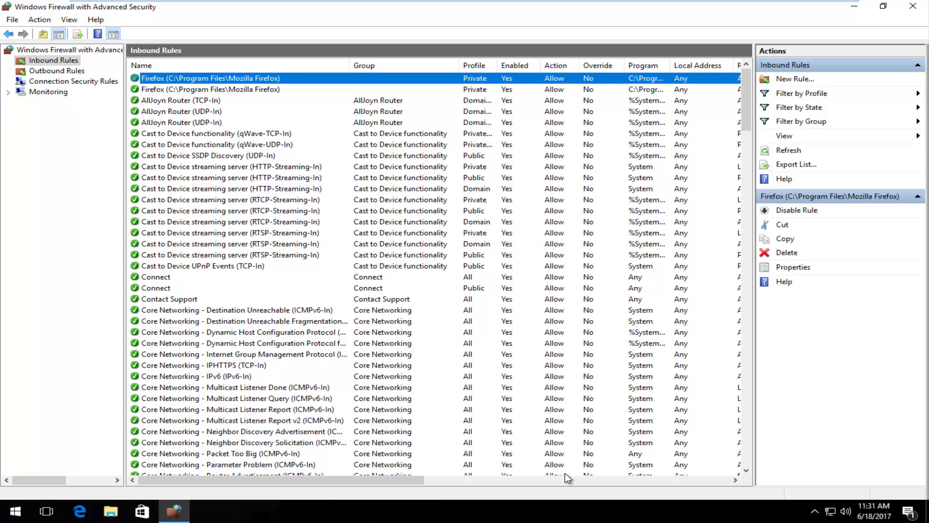
Widen the Program column and scroll across to read the full Firefox program paths
left_click_drag(387, 479, 494, 465)
left_click_drag(437, 63, 550, 64)
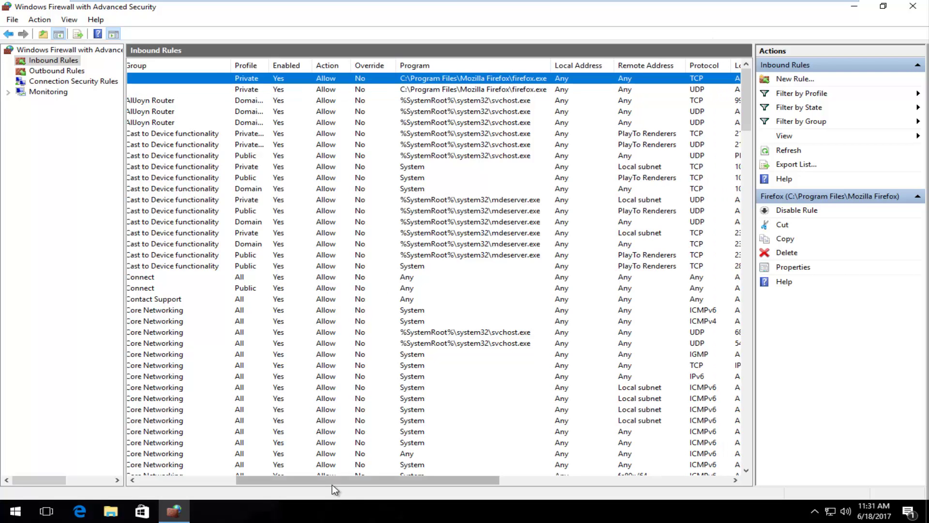
left_click_drag(303, 480, 441, 463)
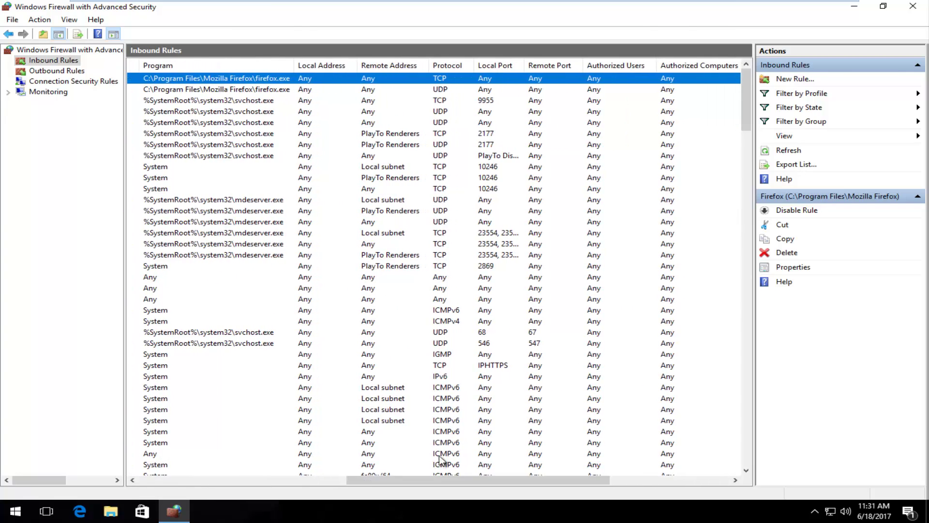
left_click(451, 369)
scroll(451, 368, "down", 4)
scroll(422, 205, "up", 4)
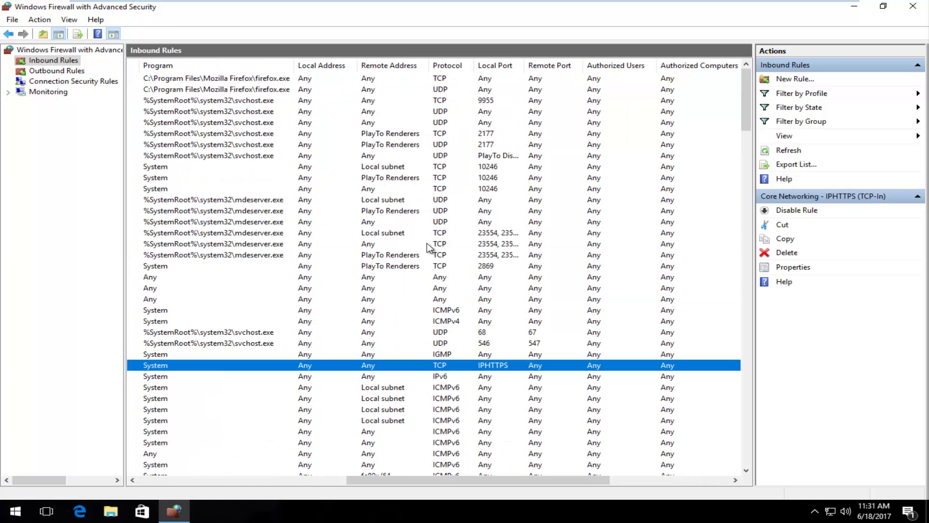
left_click(439, 80)
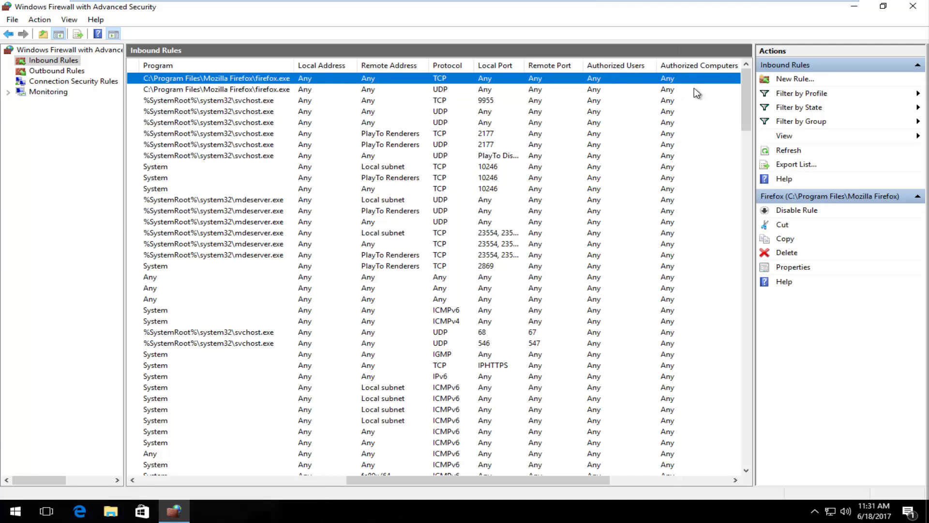
left_click(694, 89)
left_click_drag(466, 488, 182, 482)
Return the Name column to view and sort the inbound rules by name in ascending order
left_click(382, 473)
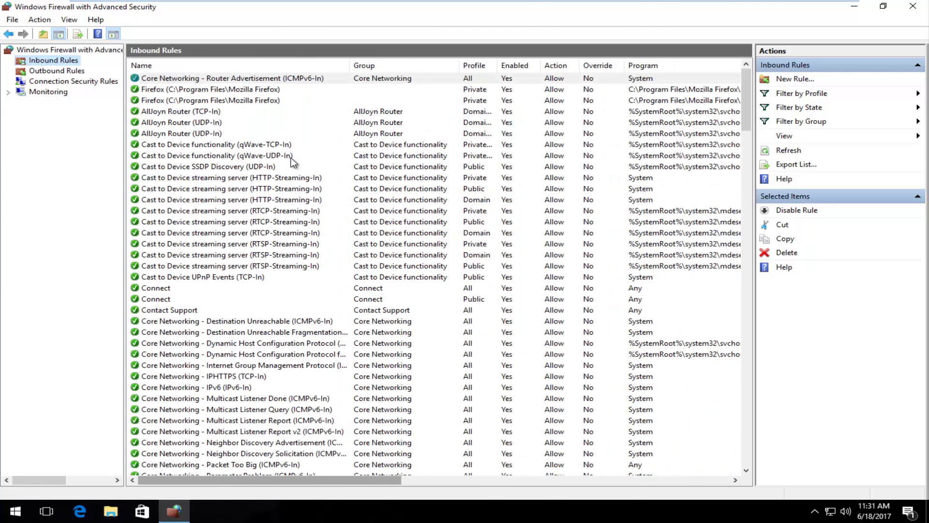
left_click_drag(297, 66, 254, 71)
left_click(286, 65)
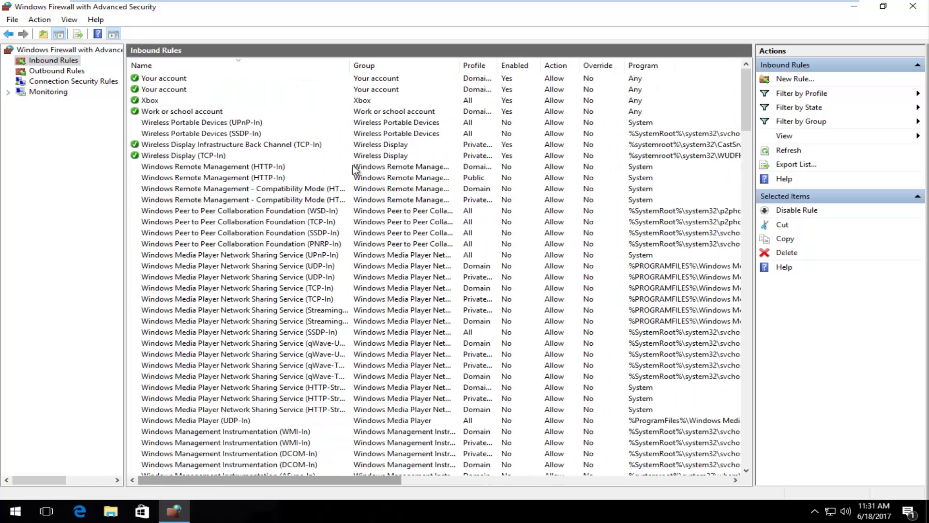
left_click(206, 64)
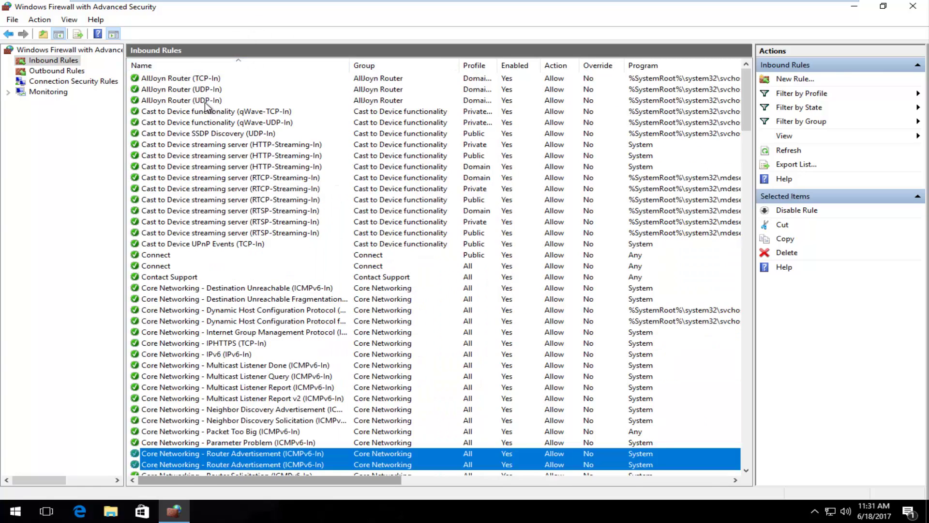
scroll(242, 104, "down", 12)
scroll(242, 104, "down", 5)
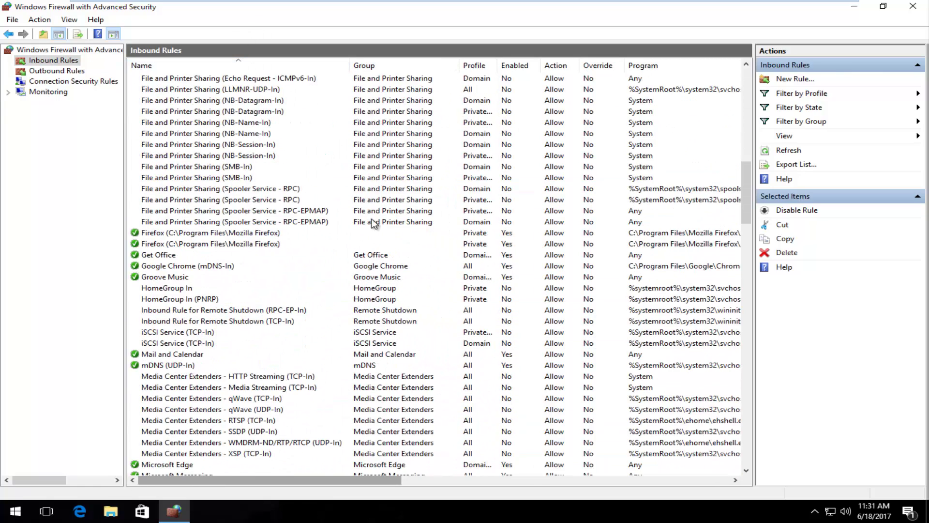
Start a New Inbound Rule of type Program and advance to its Program step
left_click(789, 79)
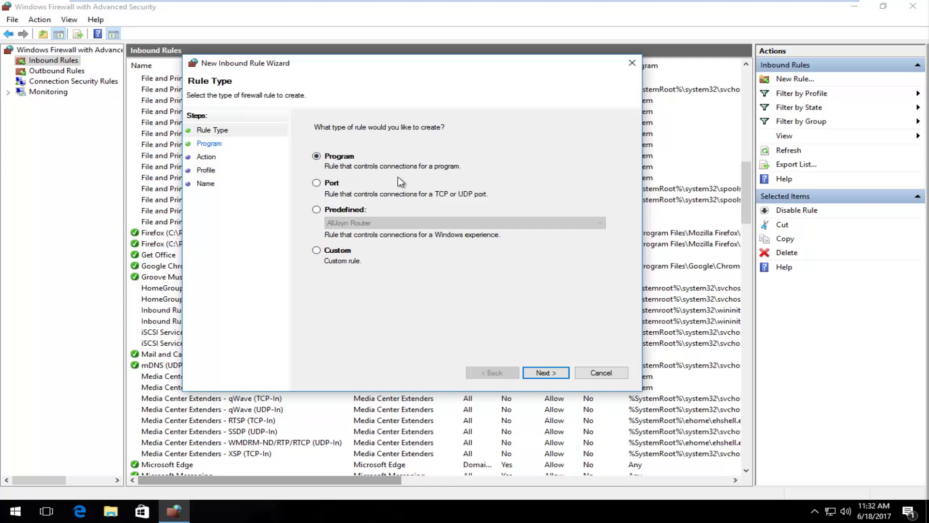
left_click(545, 377)
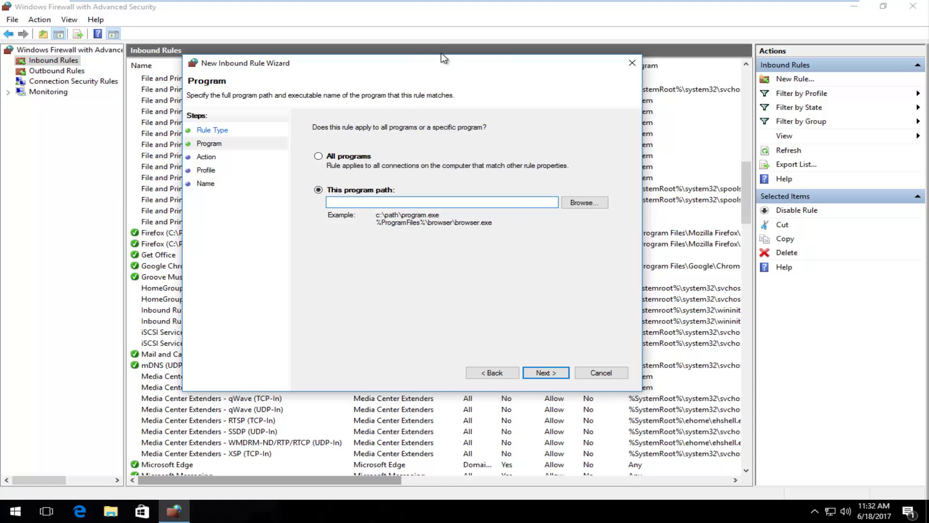
left_click_drag(438, 65, 418, 70)
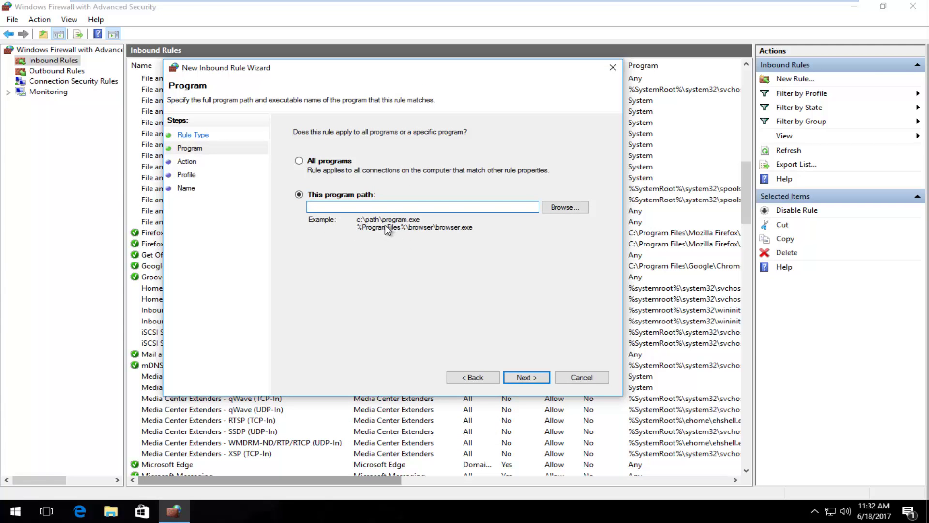
Set the rule's program to C:\Program Files\Mozilla Maintenance Service\maintenanceservice.exe
left_click(553, 208)
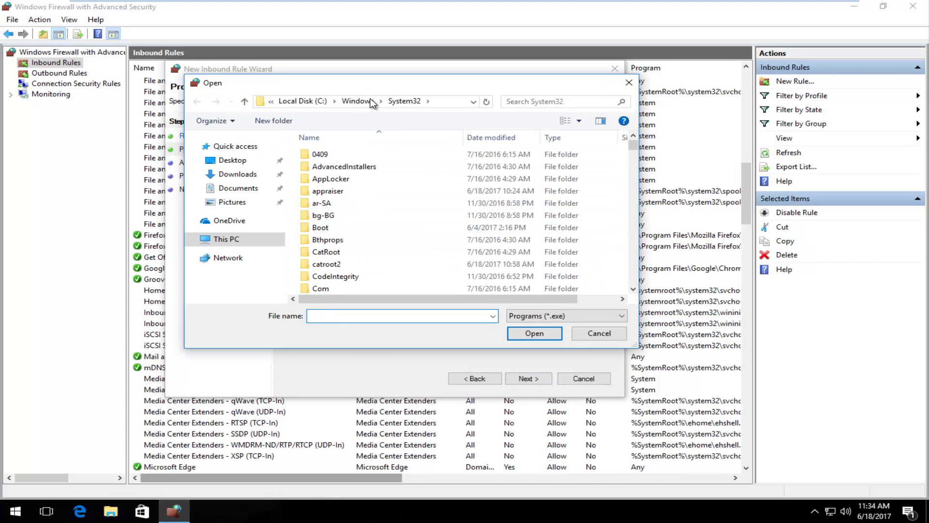
left_click(370, 100)
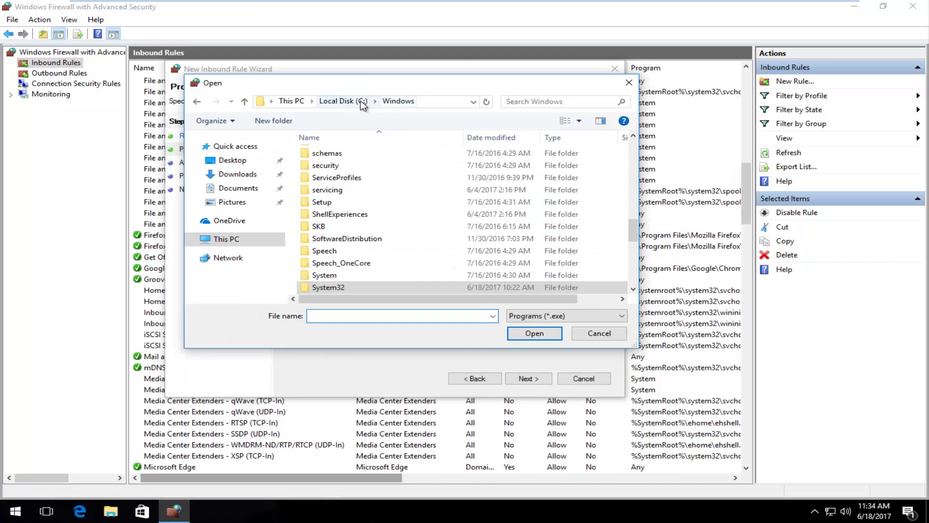
scroll(359, 226, "up", 20)
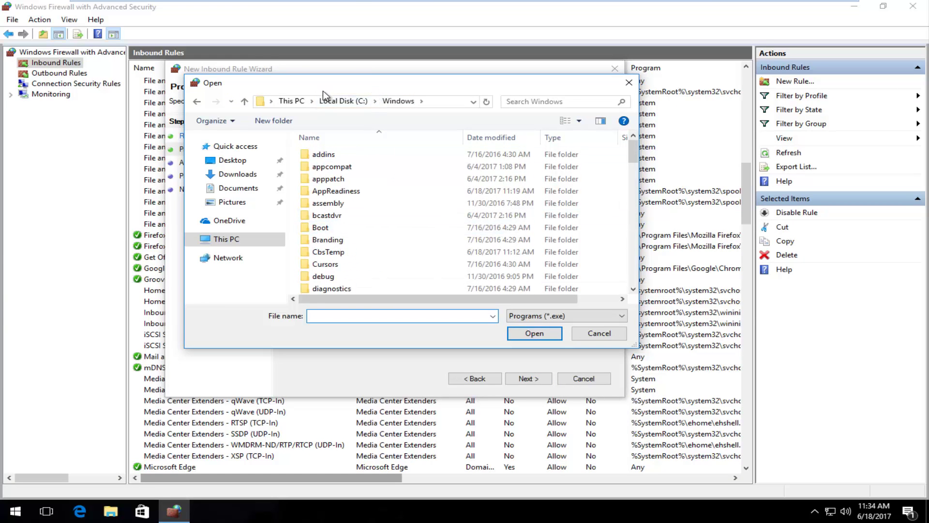
left_click(343, 100)
double_click(329, 191)
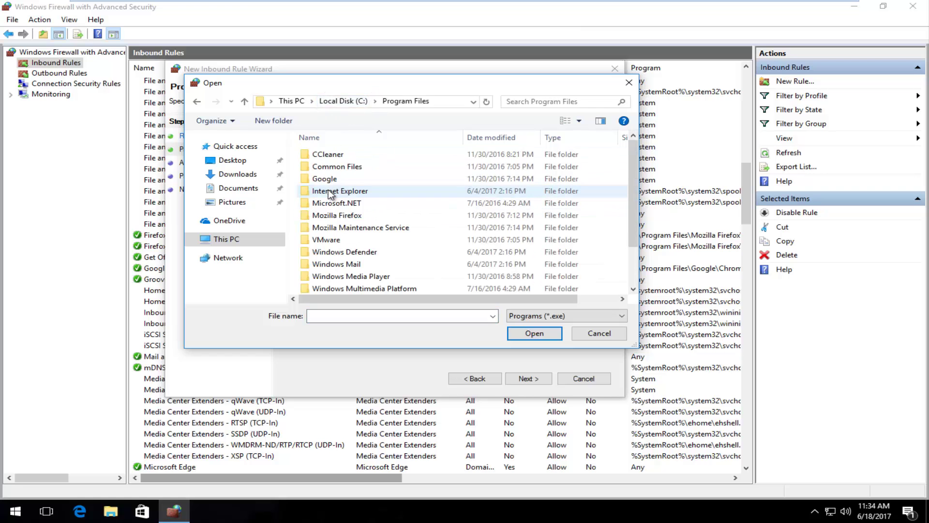
scroll(387, 261, "down", 2)
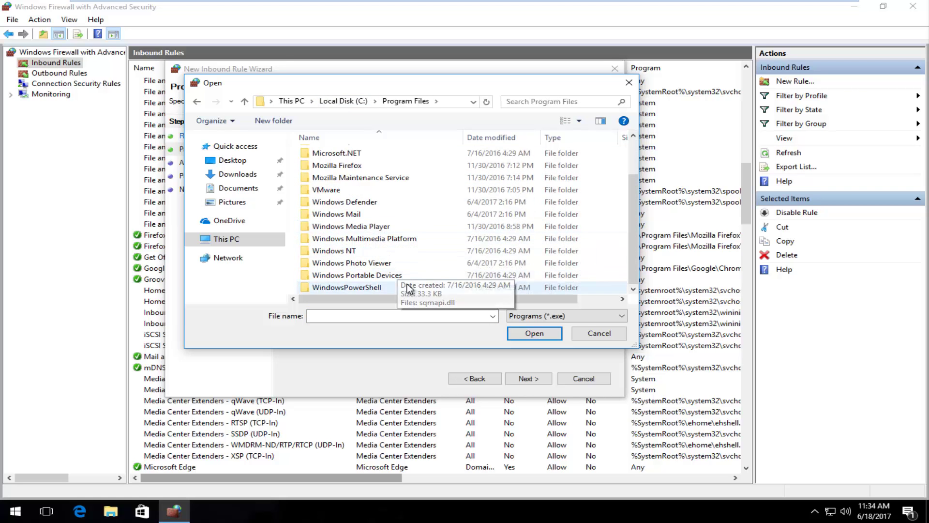
scroll(401, 279, "up", 2)
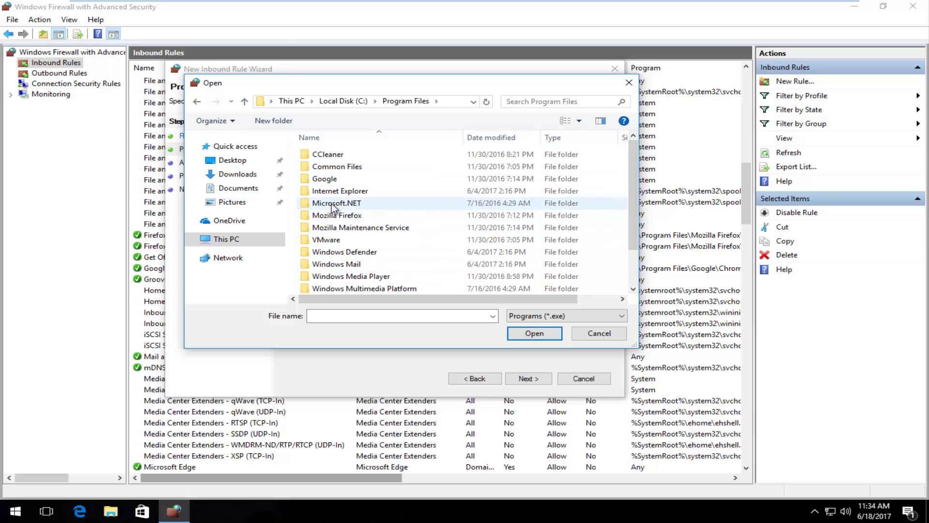
double_click(328, 229)
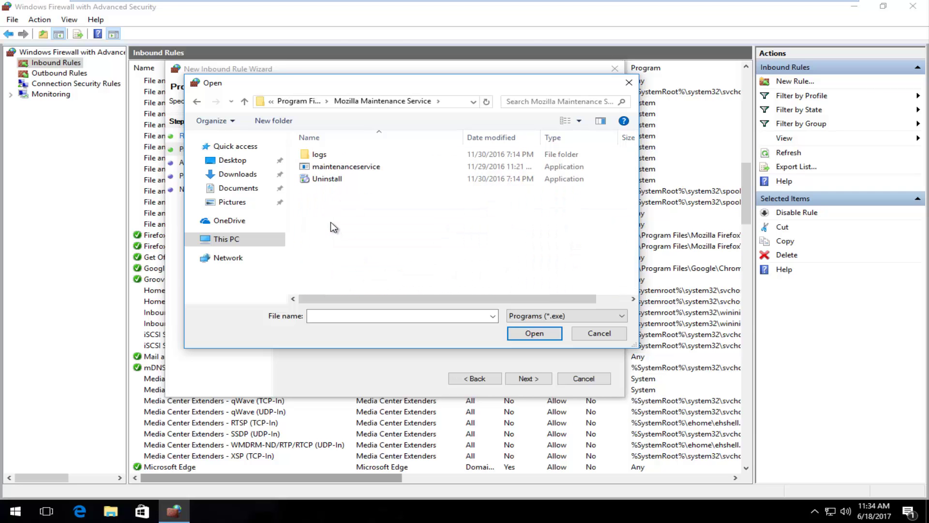
scroll(468, 297, "right", 2)
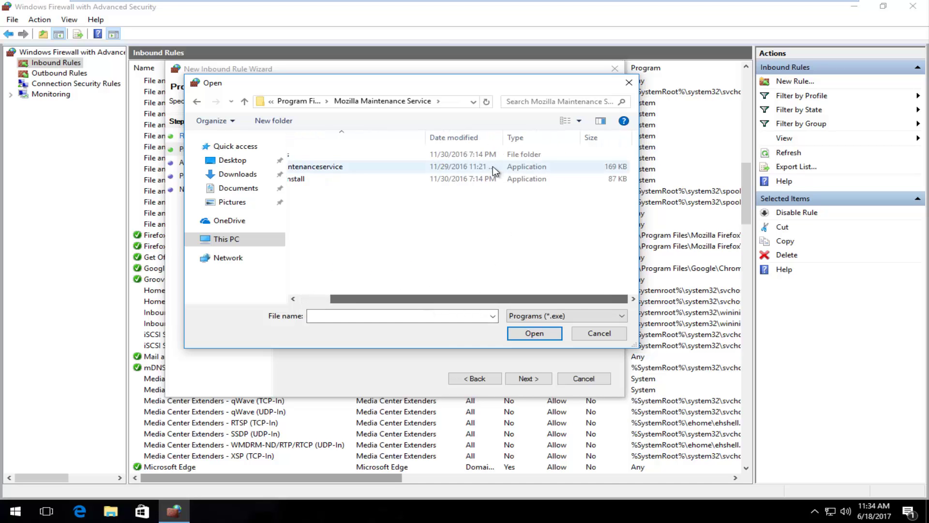
scroll(421, 297, "left", 2)
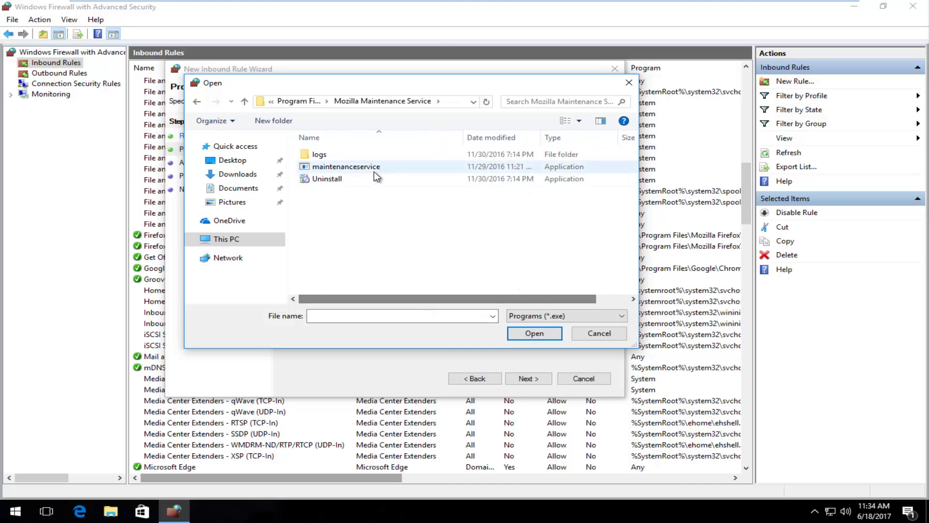
left_click(334, 166)
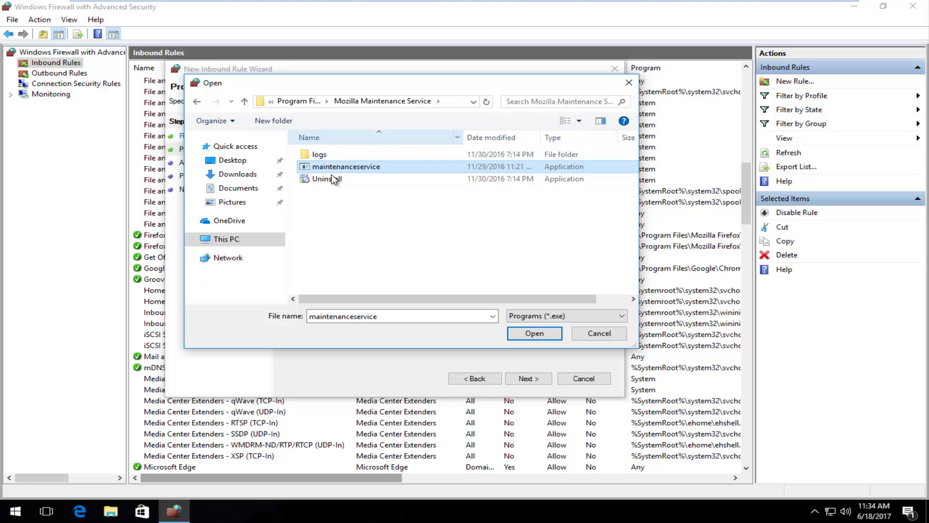
left_click(535, 334)
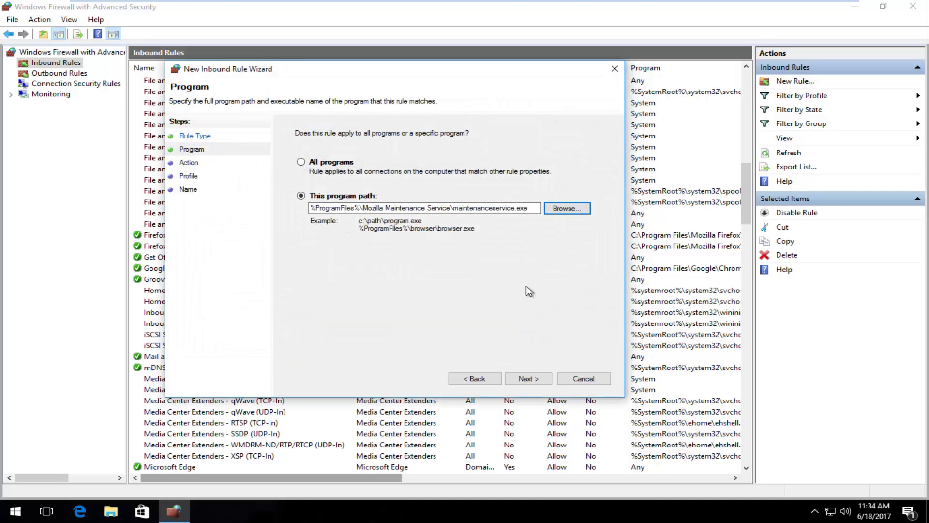
Set the rule to block the connection for the Domain, Private and Public profiles
left_click(528, 378)
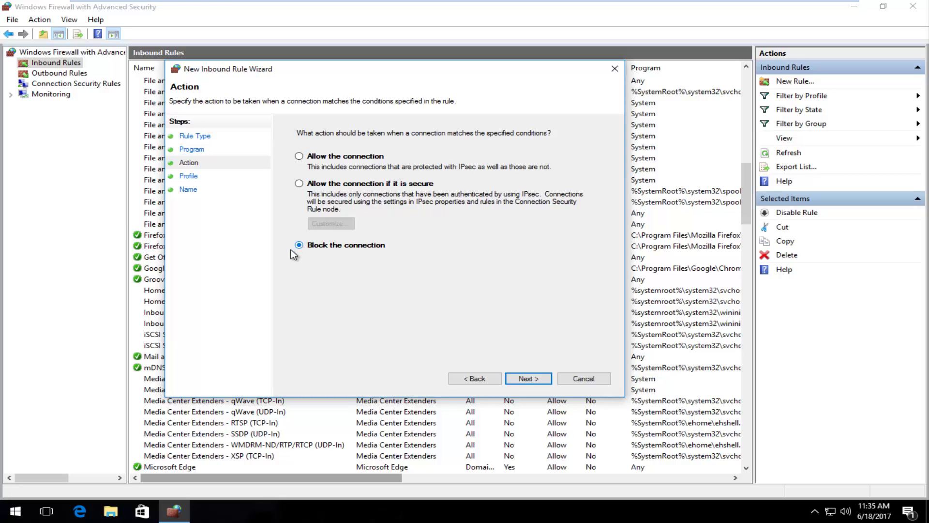
left_click(526, 379)
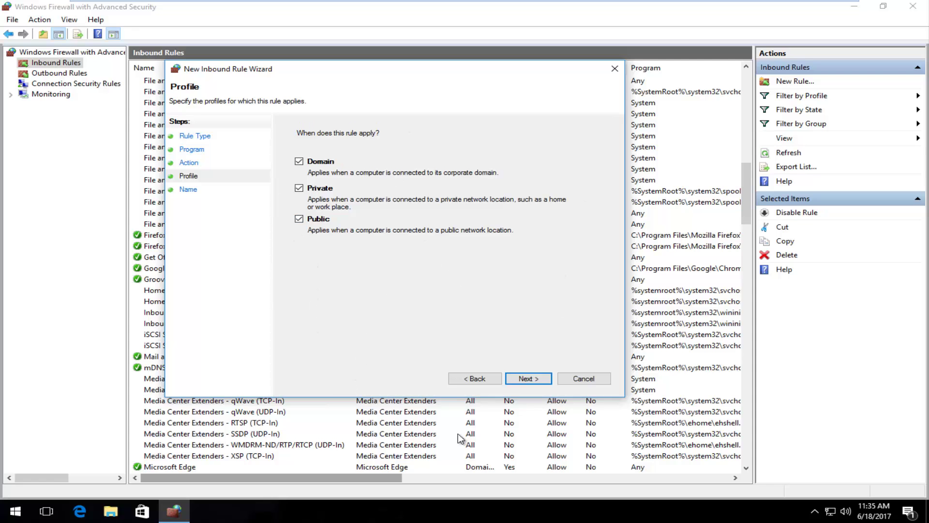
Name the rule 'Mozilla New Rule' and finish the wizard
left_click(517, 379)
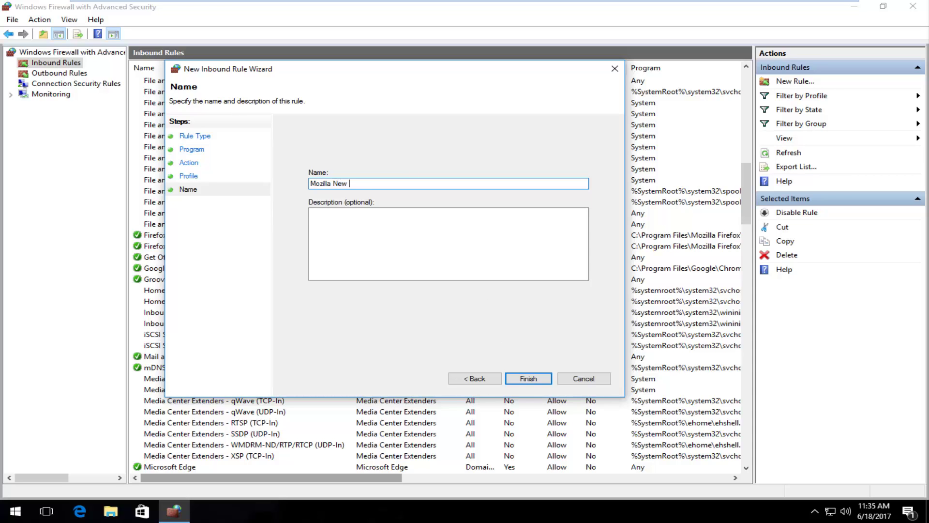
left_click(336, 228)
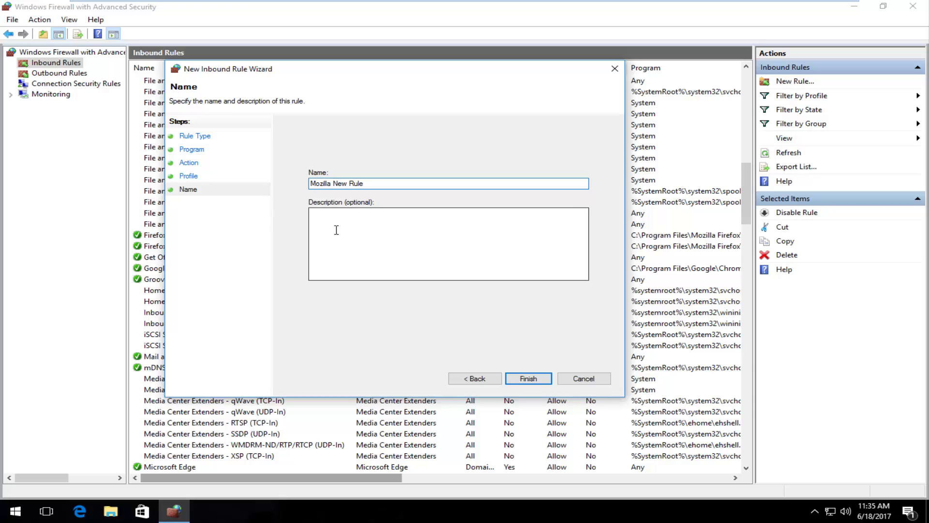
left_click(527, 378)
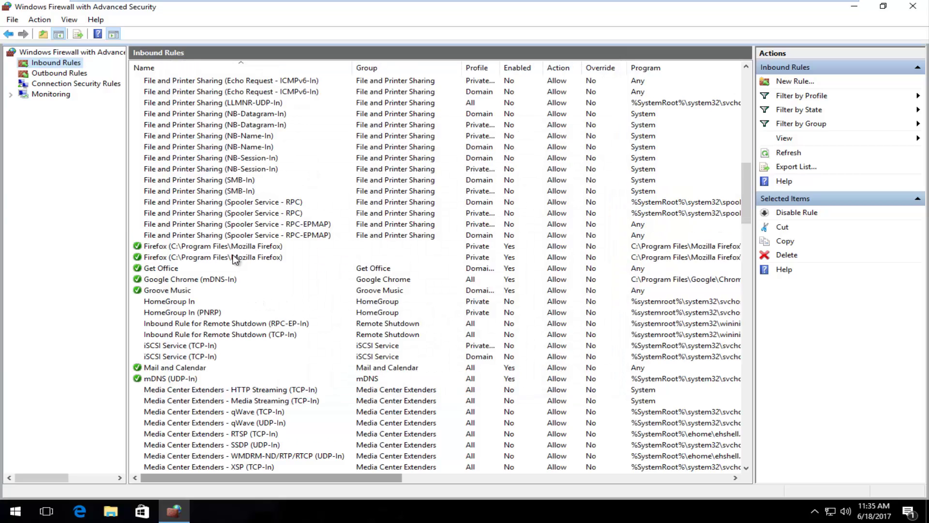
scroll(241, 271, "up", 9)
scroll(241, 290, "up", 10)
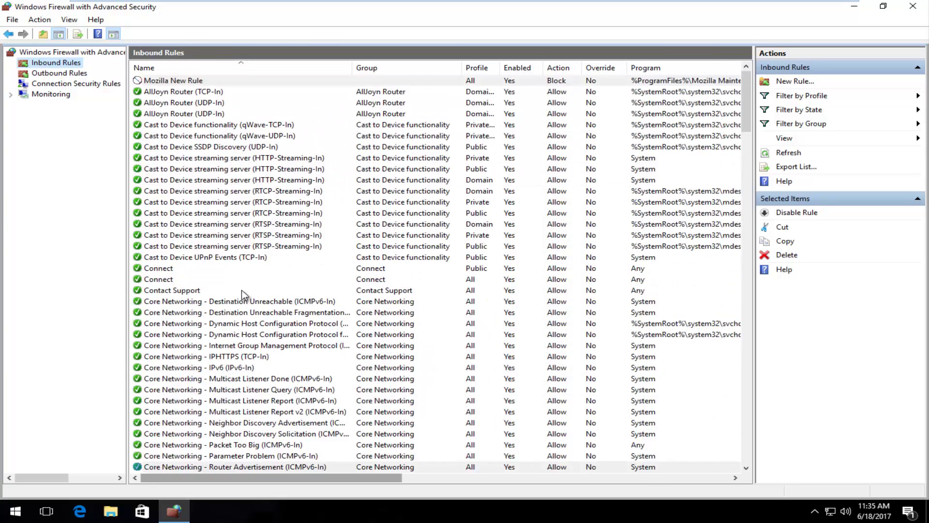
scroll(247, 288, "down", 20)
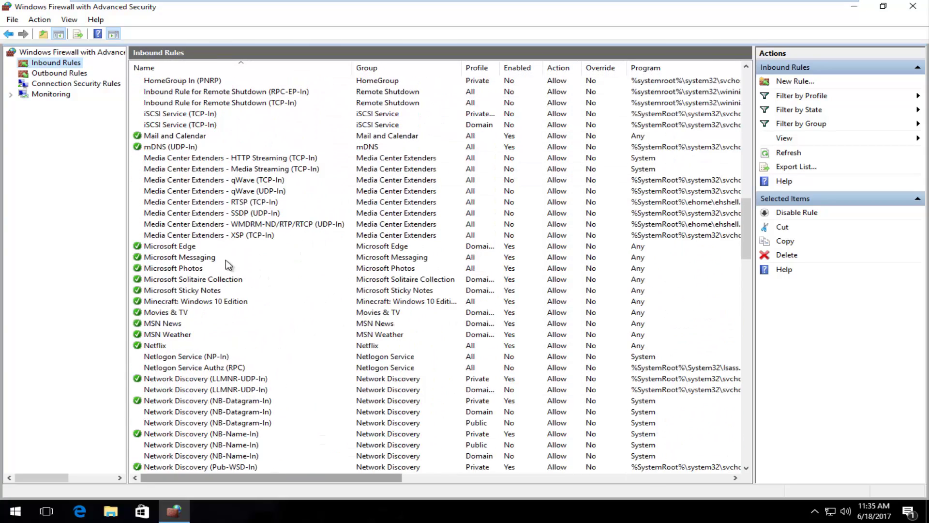
scroll(173, 292, "down", 5)
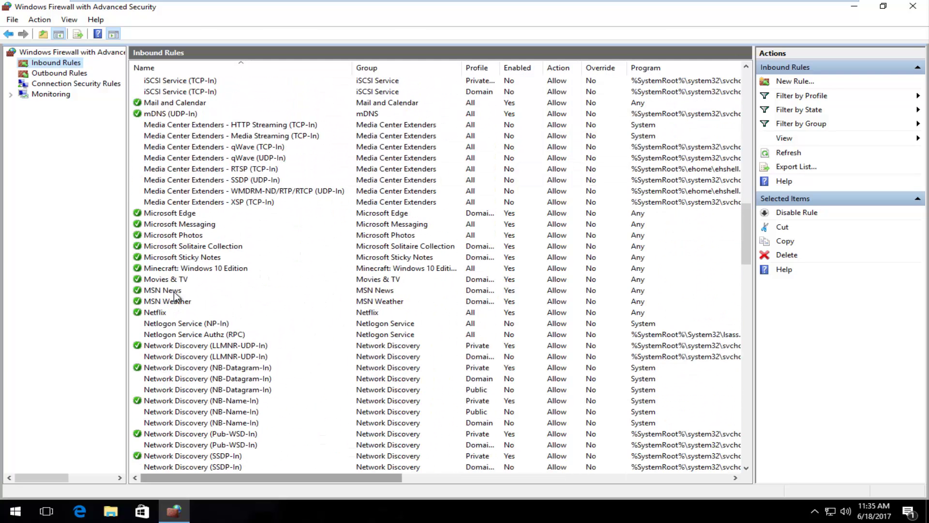
scroll(174, 271, "up", 8)
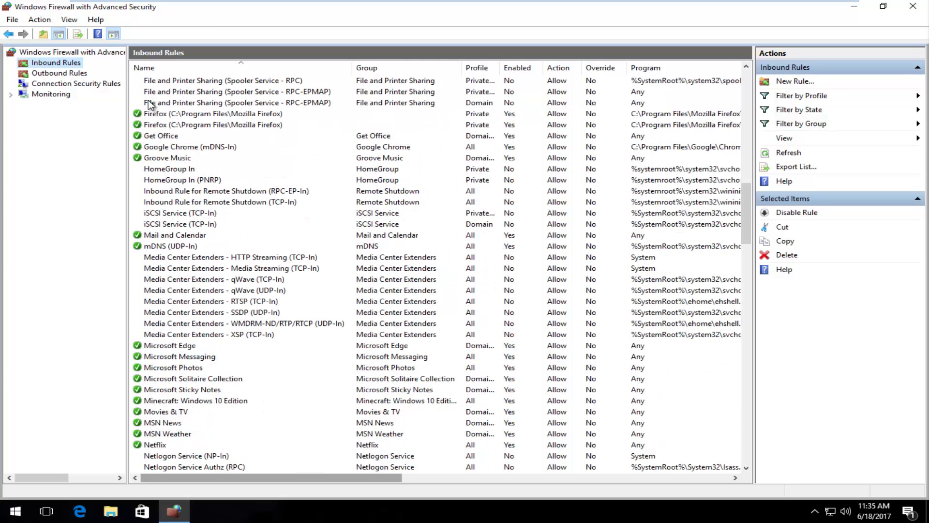
left_click(182, 64)
left_click(182, 67)
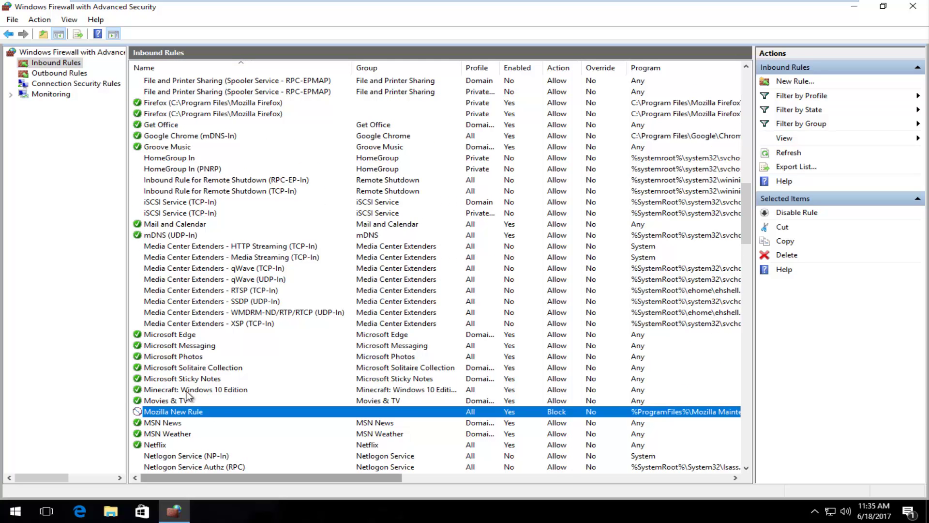
left_click(173, 411)
scroll(173, 410, "down", 1)
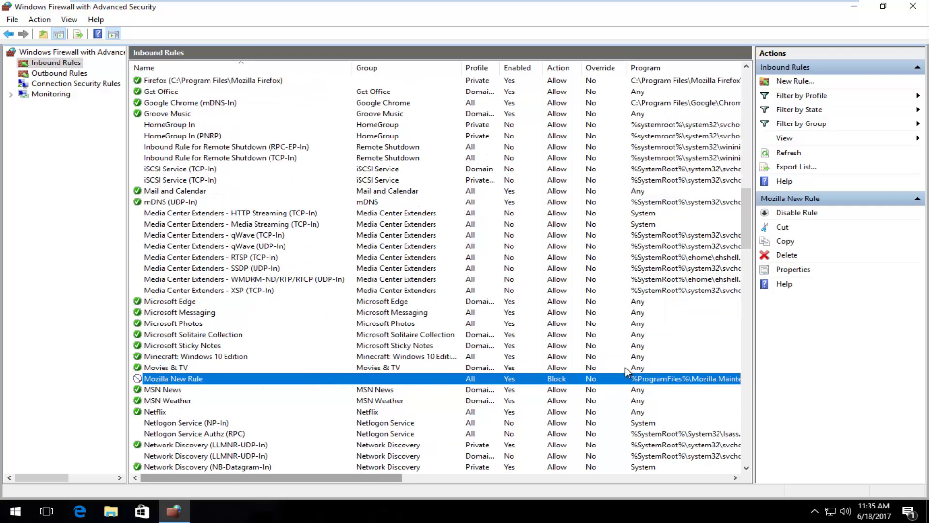
scroll(432, 480, "right", 1)
left_click(431, 480)
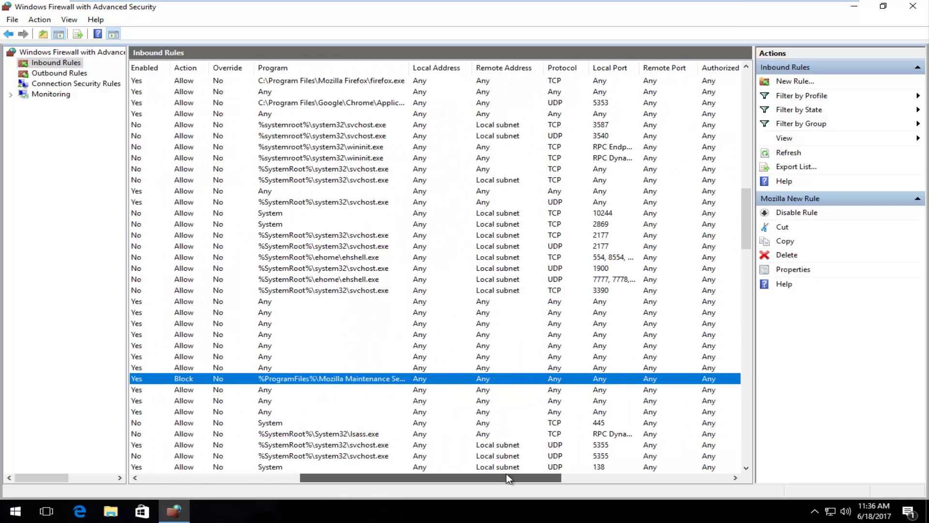
left_click_drag(493, 474, 213, 465)
scroll(229, 268, "up", 2)
scroll(229, 268, "up", 5)
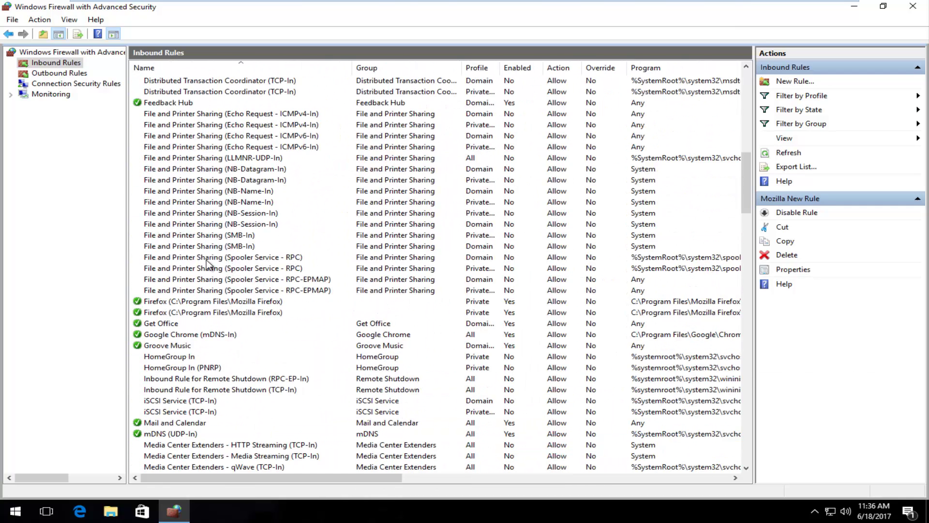
double_click(167, 301)
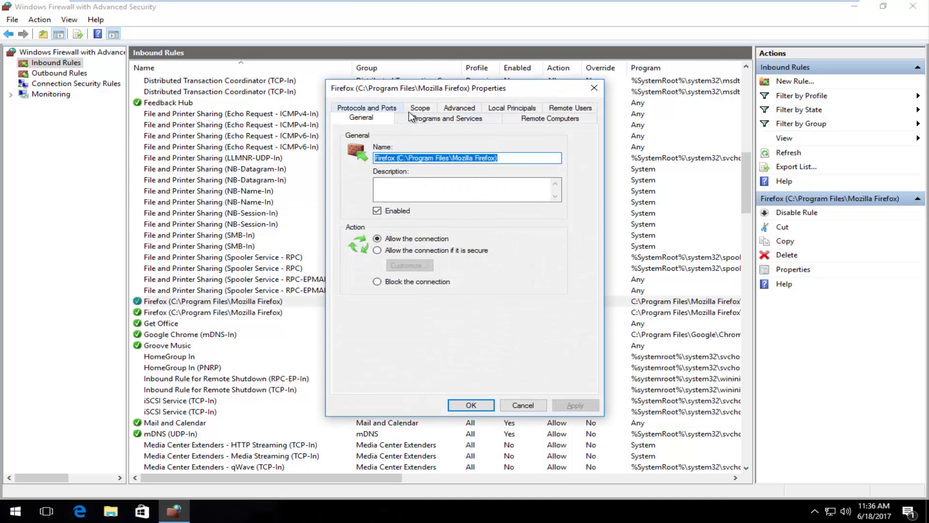
left_click(431, 120)
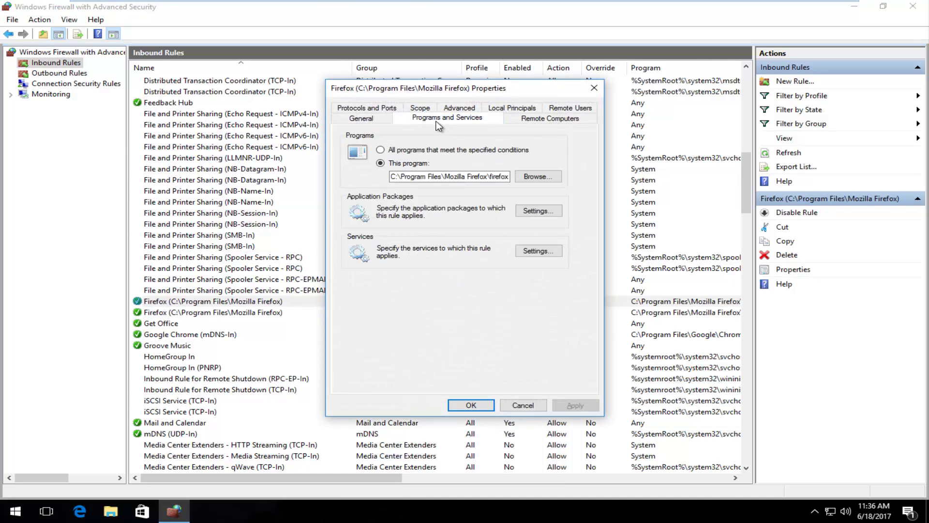
left_click(373, 107)
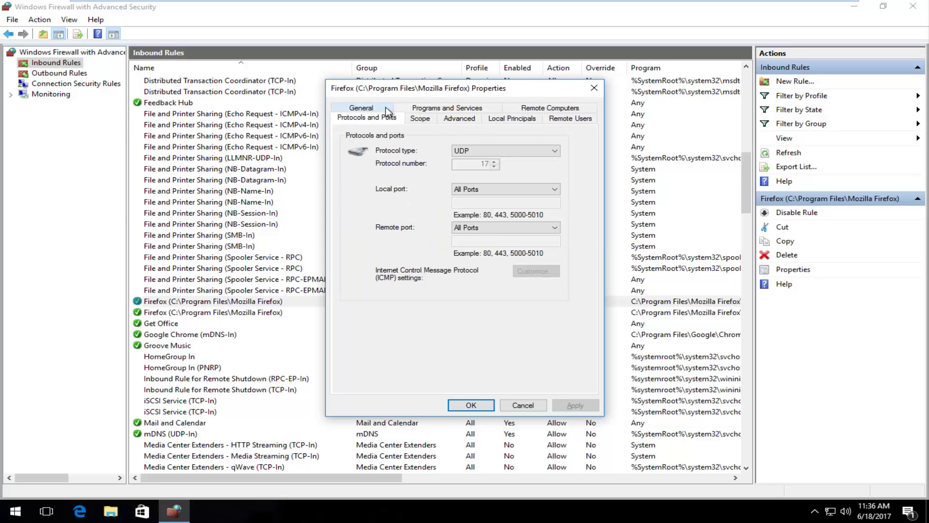
left_click(438, 108)
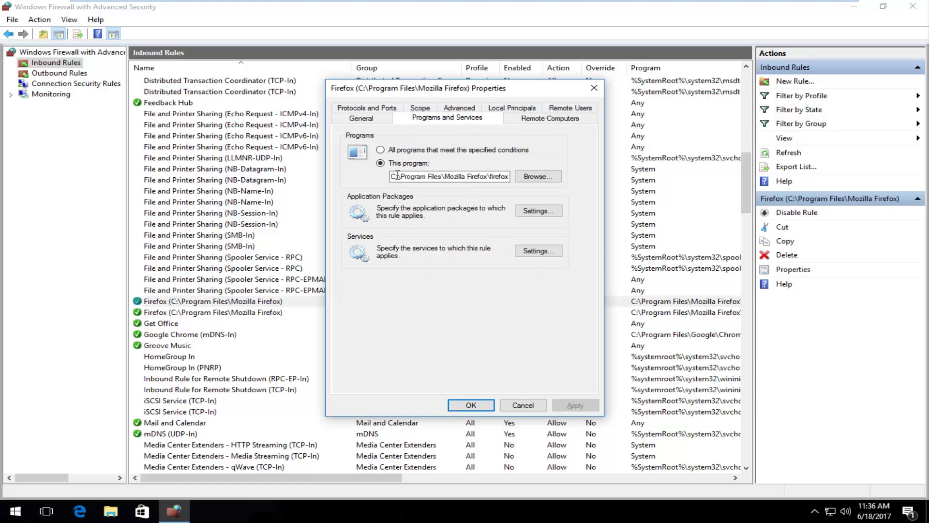
left_click(592, 89)
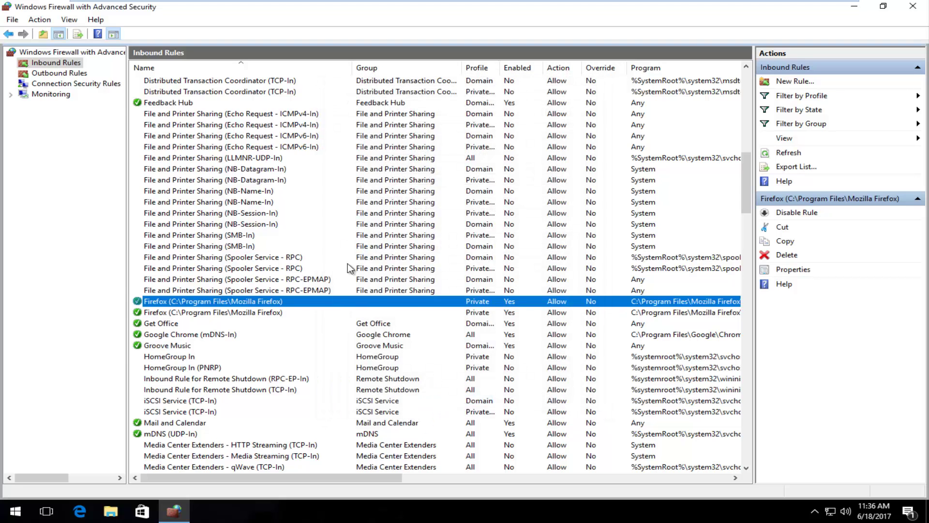
scroll(306, 300, "down", 12)
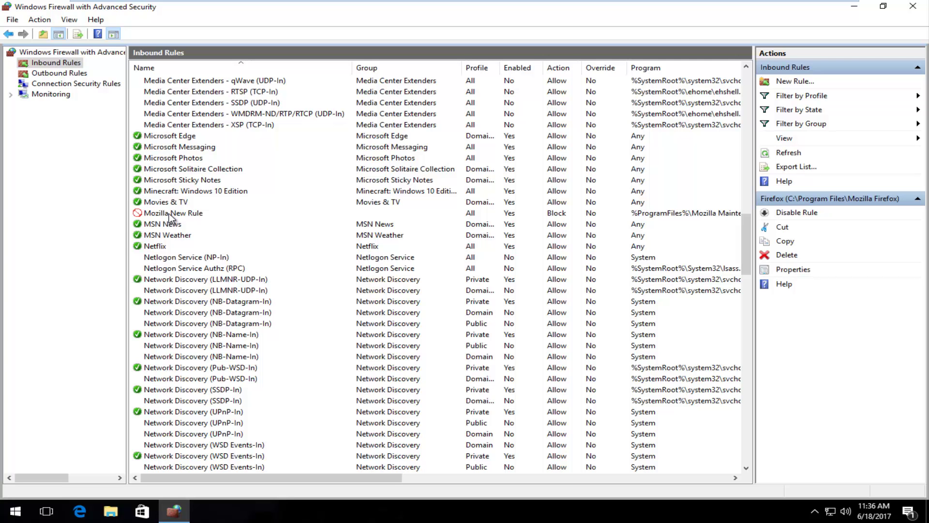
left_click(184, 323)
scroll(182, 312, "down", 3)
scroll(184, 310, "down", 4)
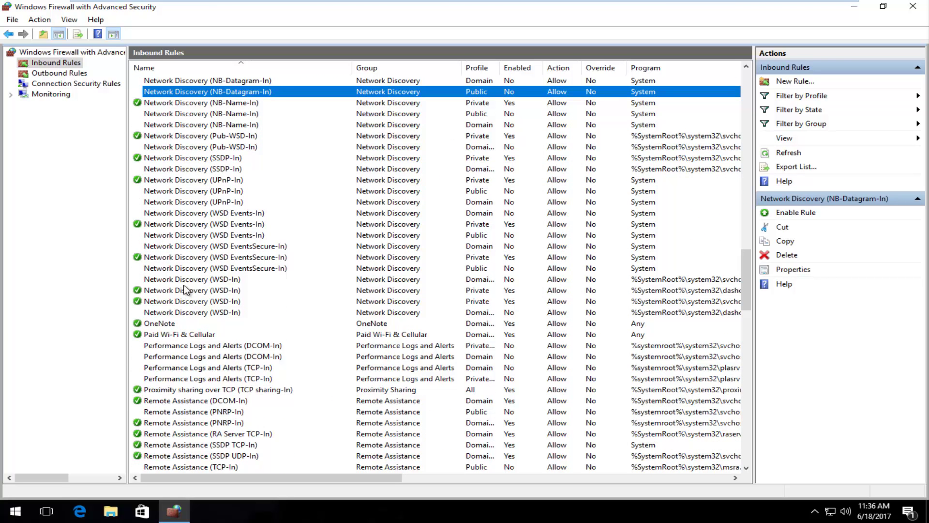